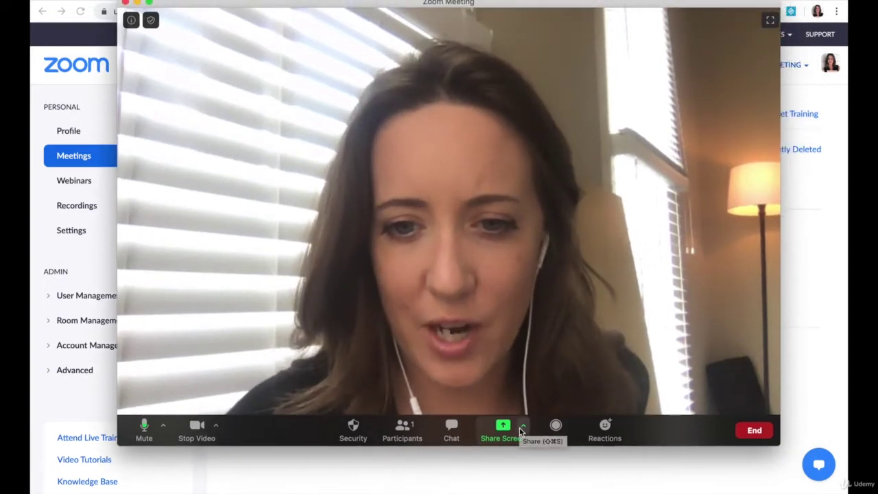
# - Open the Share Screen options and bring up the window for choosing what to share
pyautogui.click(521, 429)
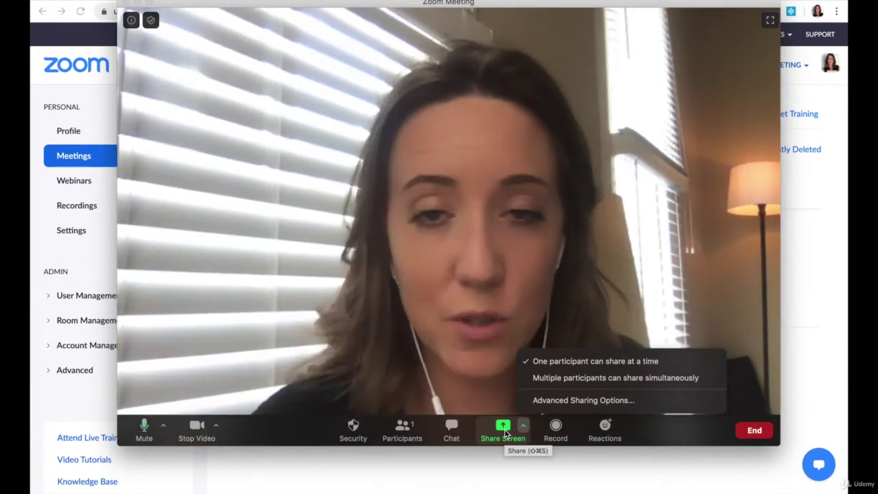
pyautogui.click(505, 430)
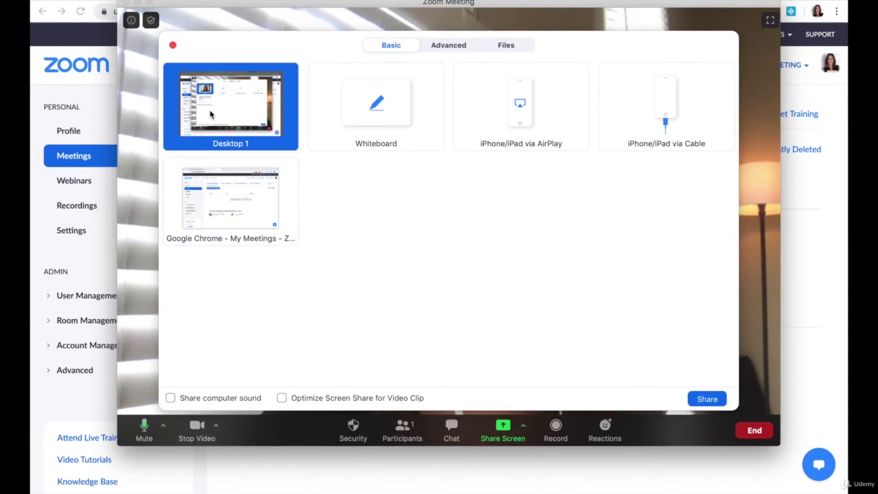
pyautogui.click(507, 45)
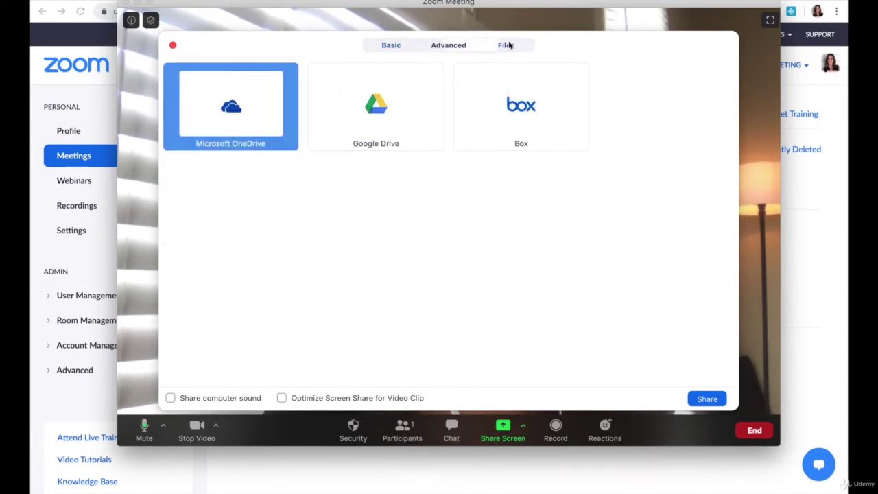
pyautogui.click(397, 47)
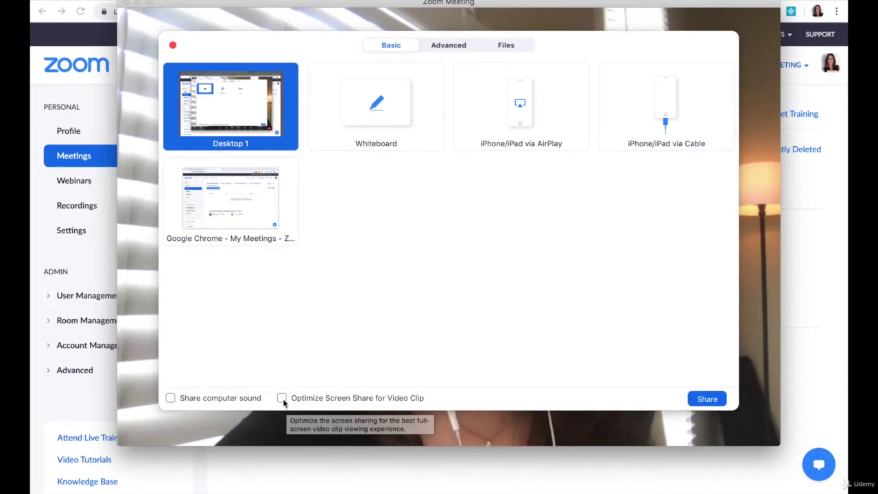
pyautogui.click(282, 400)
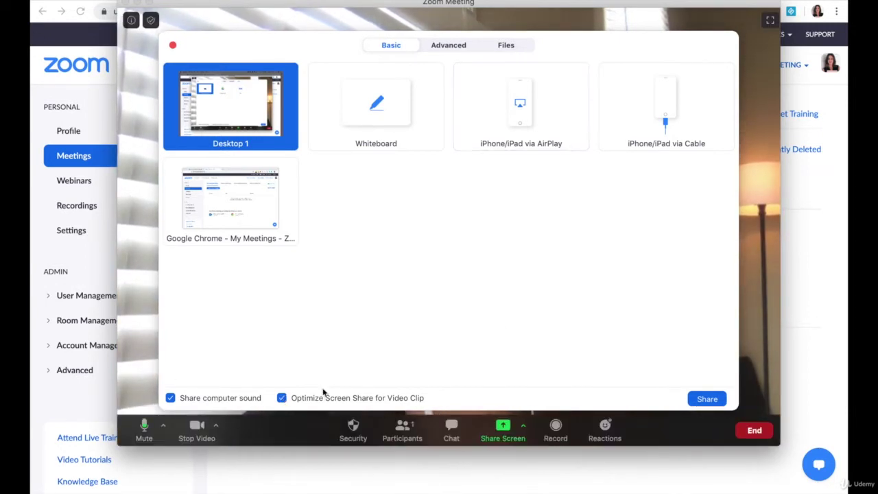
pyautogui.click(281, 398)
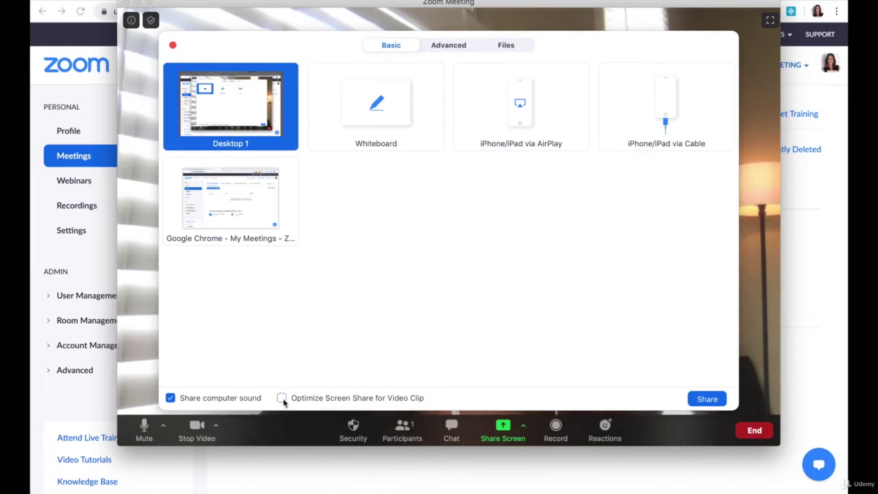
pyautogui.click(171, 398)
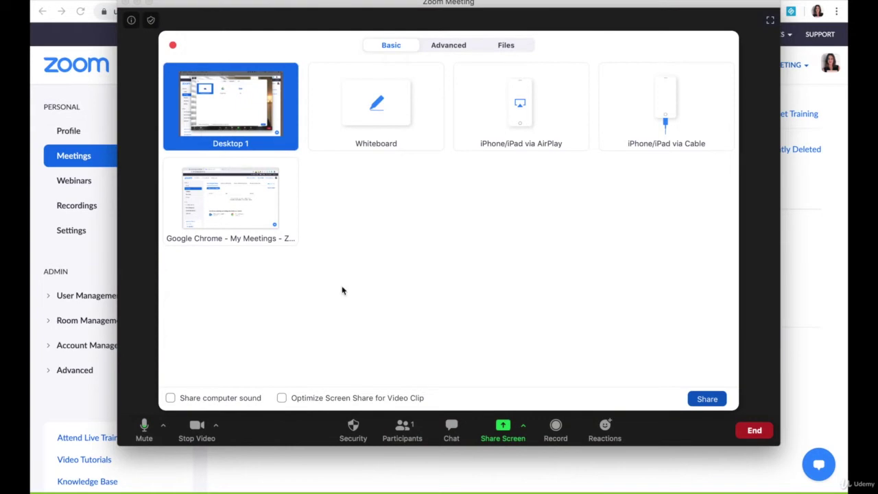
# - Share Desktop 1, shift the floating meeting controls, and hide them via More
pyautogui.doubleClick(167, 122)
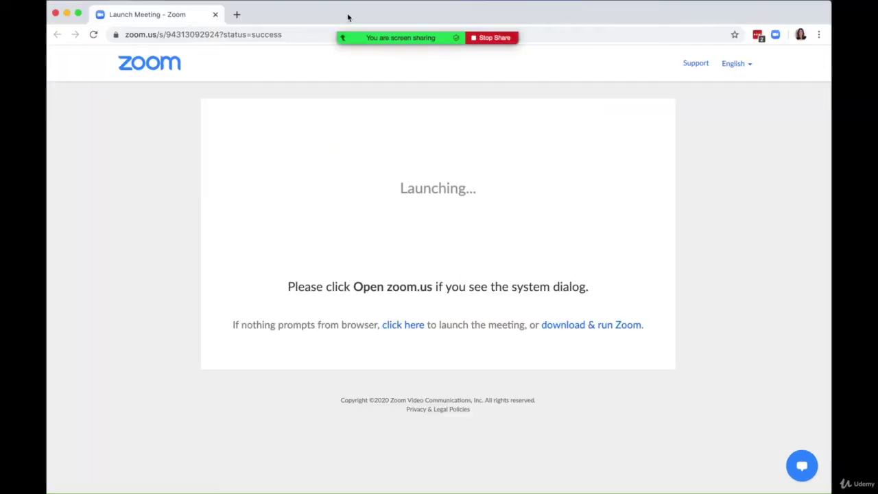
pyautogui.moveTo(406, 37)
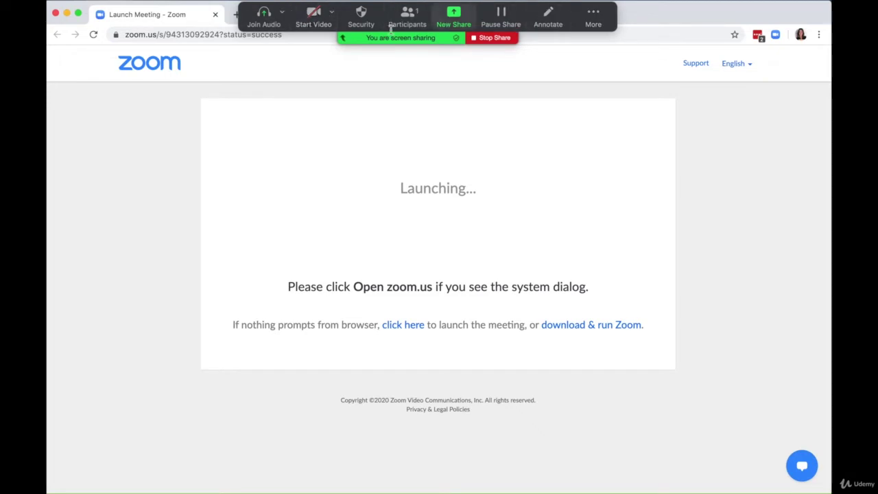
pyautogui.moveTo(613, 14)
pyautogui.mouseDown()
pyautogui.moveTo(590, 54)
pyautogui.moveTo(620, 56)
pyautogui.moveTo(597, 11)
pyautogui.mouseUp()
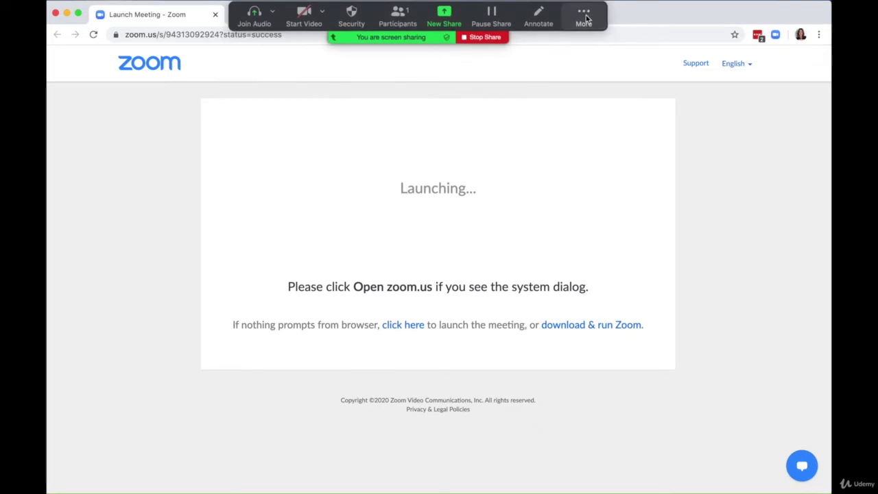
pyautogui.click(585, 18)
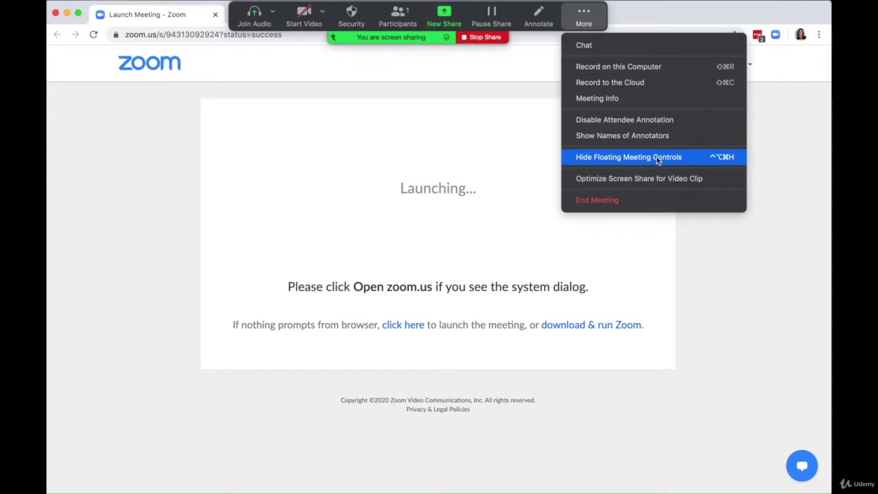
pyautogui.click(656, 156)
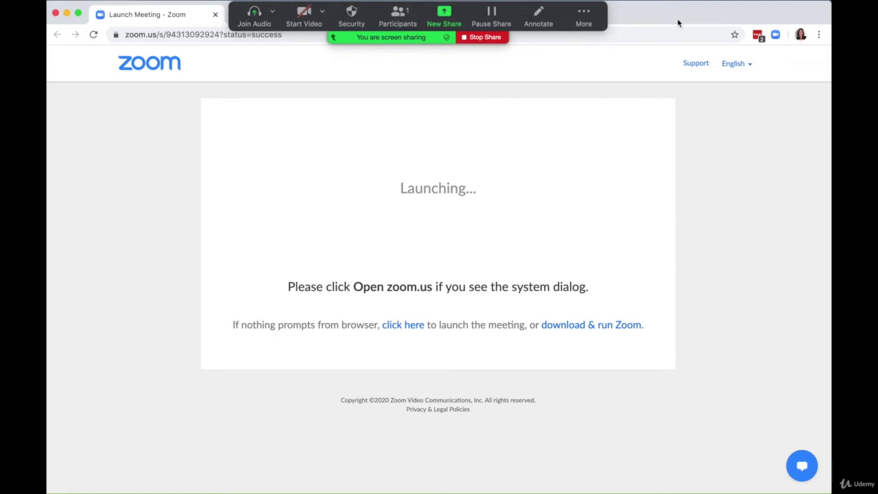
# - Move the browser window and hide the iMovie, file and Video Chat folder windows
pyautogui.moveTo(678, 23)
pyautogui.mouseDown()
pyautogui.moveTo(645, 18)
pyautogui.moveTo(602, 34)
pyautogui.moveTo(638, 61)
pyautogui.moveTo(753, 25)
pyautogui.moveTo(664, 23)
pyautogui.moveTo(685, 25)
pyautogui.mouseUp()
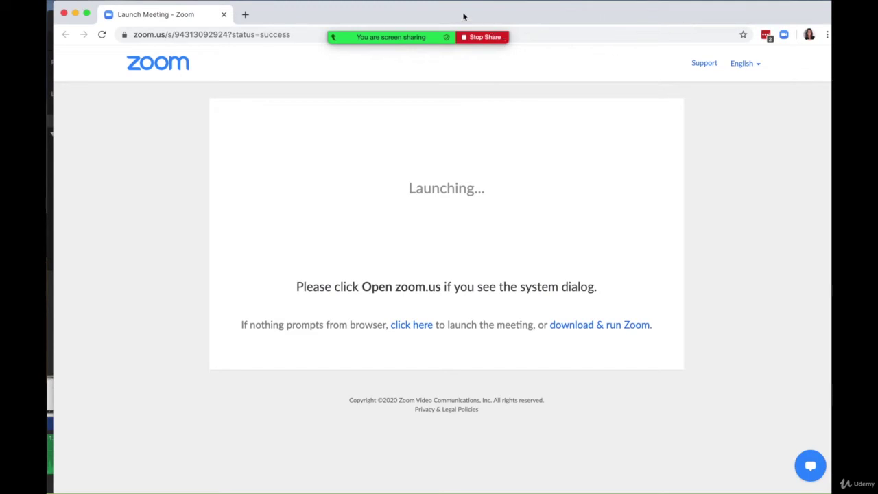
pyautogui.moveTo(462, 35)
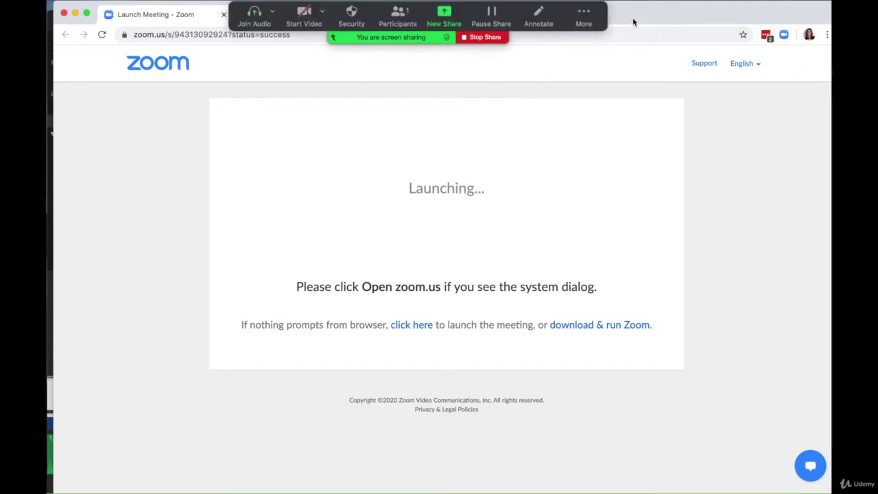
pyautogui.moveTo(632, 23); pyautogui.dragTo(709, 70)
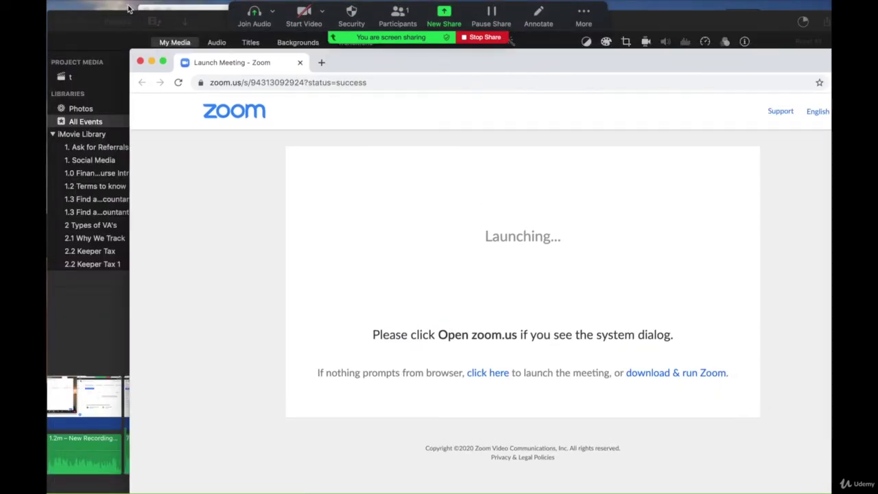
pyautogui.click(69, 22)
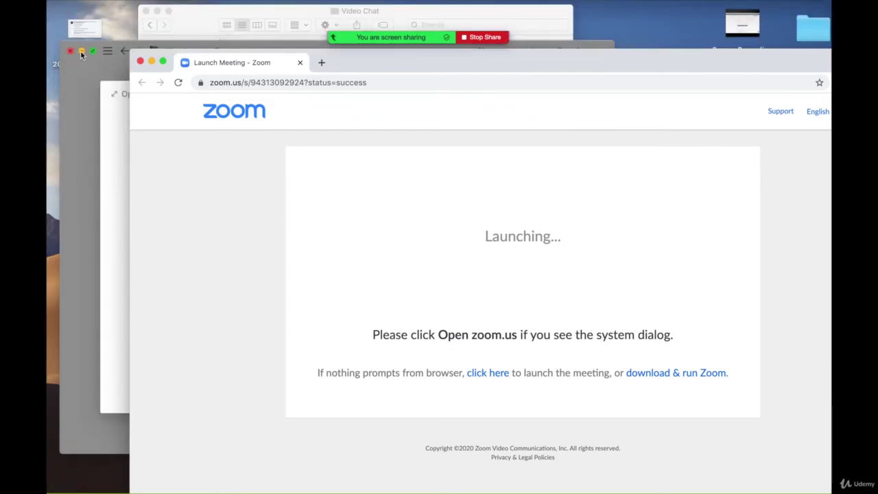
pyautogui.click(81, 52)
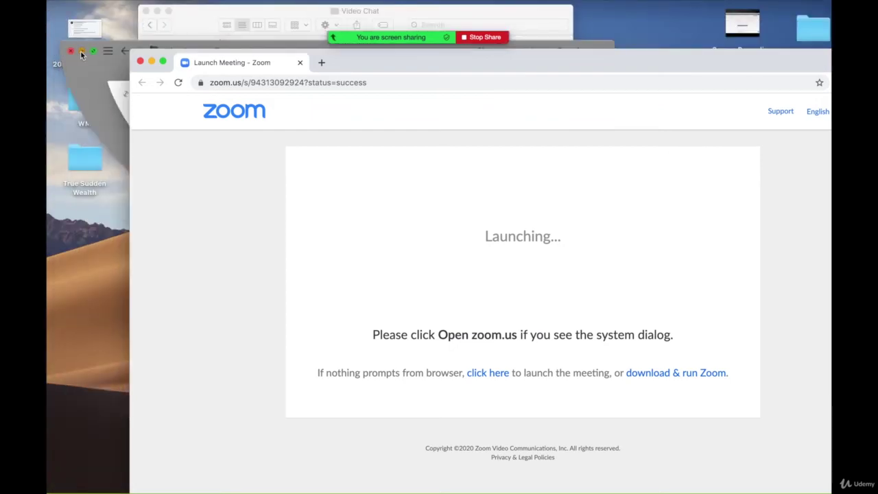
pyautogui.click(157, 14)
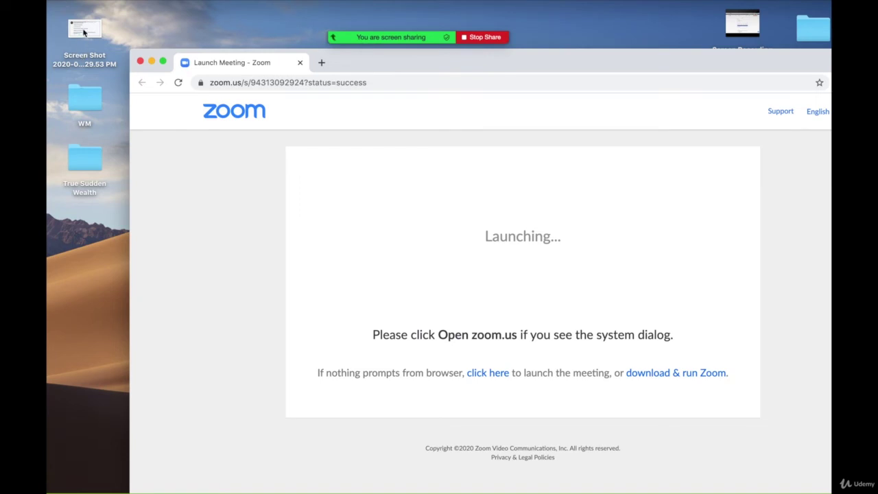
# - Enlarge the browser window to fill the screen and nudge it into place
pyautogui.doubleClick(484, 62)
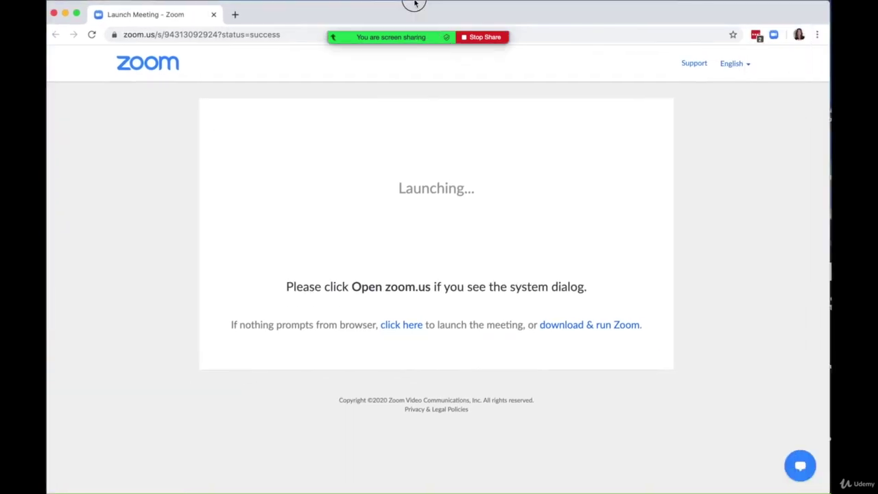
pyautogui.moveTo(416, 4)
pyautogui.mouseDown()
pyautogui.moveTo(426, 10)
pyautogui.moveTo(412, 6)
pyautogui.mouseUp()
pyautogui.moveTo(417, 10)
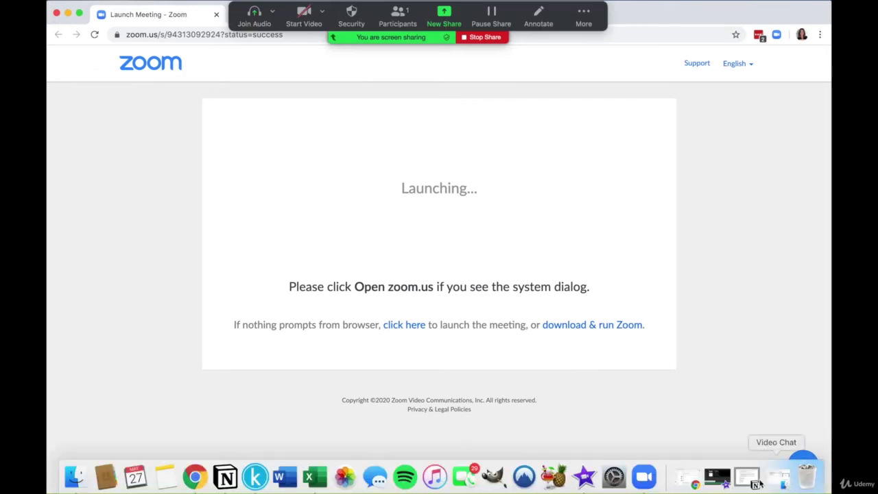
# - Pause the screen share and reposition the browser window
pyautogui.click(488, 16)
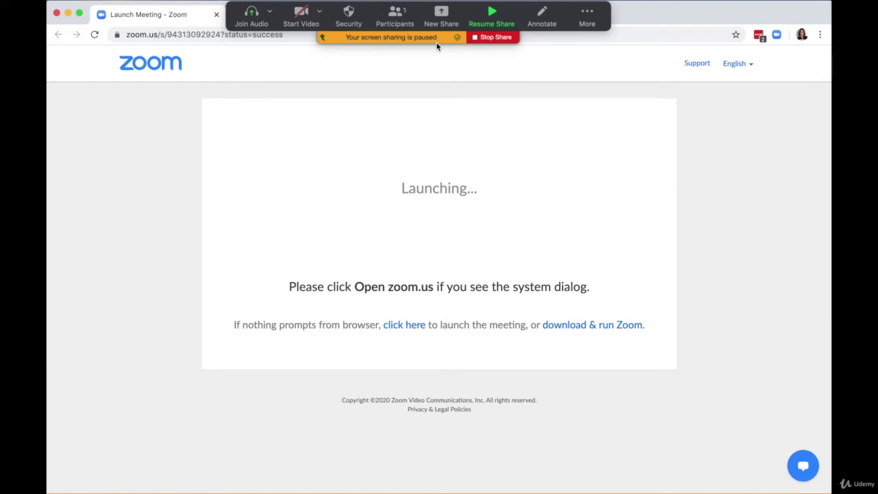
pyautogui.moveTo(700, 16)
pyautogui.mouseDown()
pyautogui.moveTo(712, 41)
pyautogui.moveTo(680, 16)
pyautogui.moveTo(696, 26)
pyautogui.moveTo(706, 10)
pyautogui.moveTo(696, 9)
pyautogui.mouseUp()
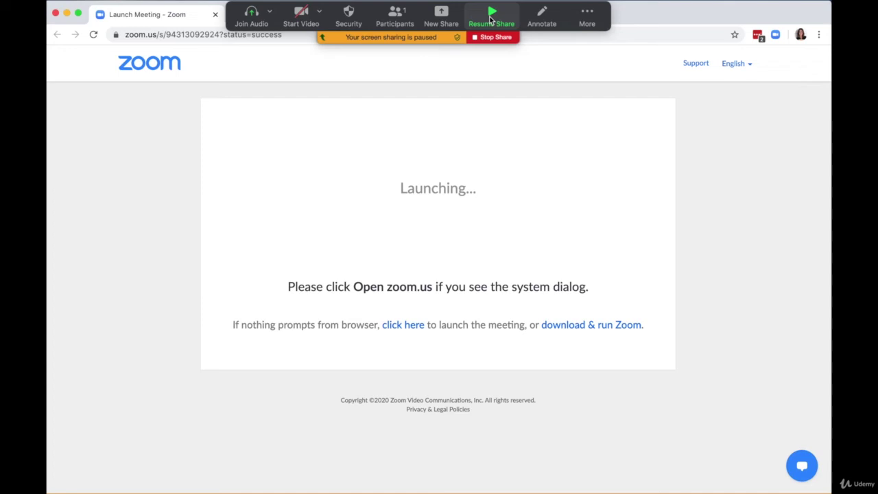
# - Resume the screen share and open the annotation toolbar
pyautogui.click(490, 19)
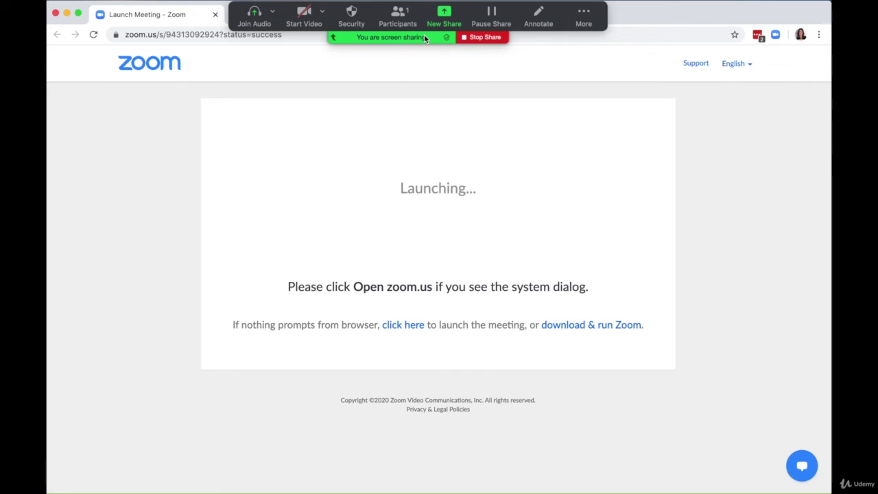
pyautogui.click(541, 16)
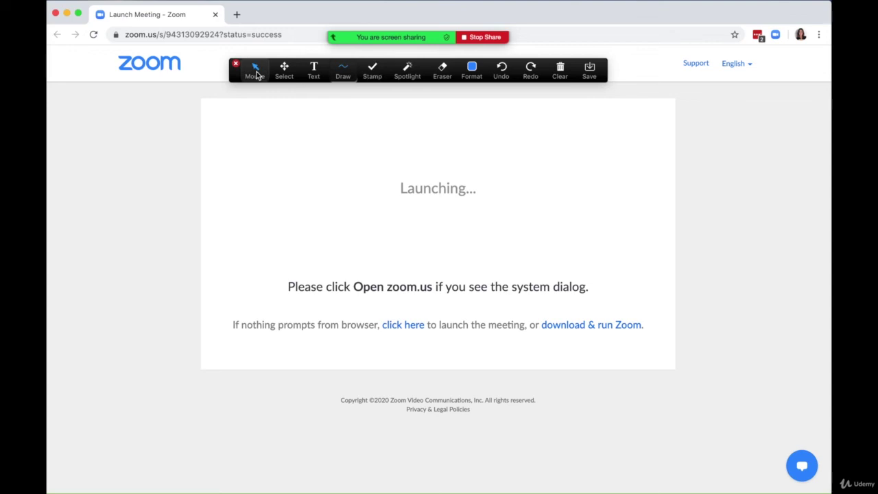
# - Pick the arrow stamp and place arrows at 'Launching...', 'Please click' and 'If nothing prompts'
pyautogui.click(375, 75)
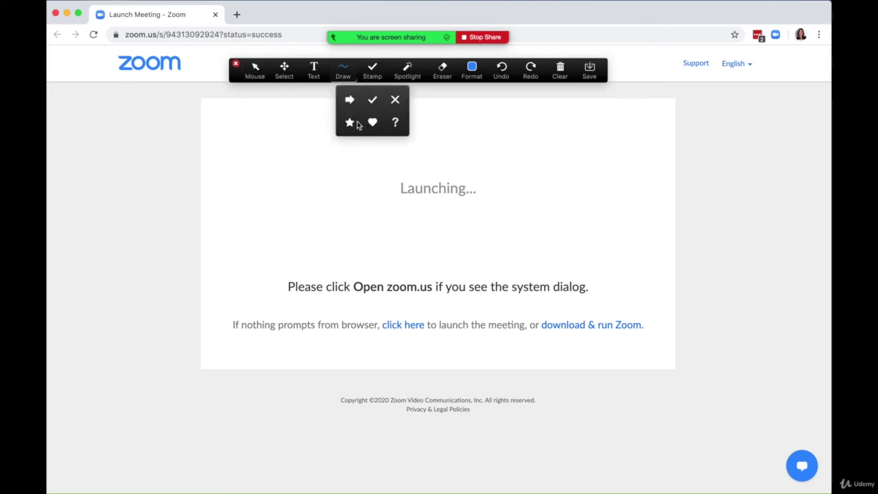
pyautogui.click(350, 100)
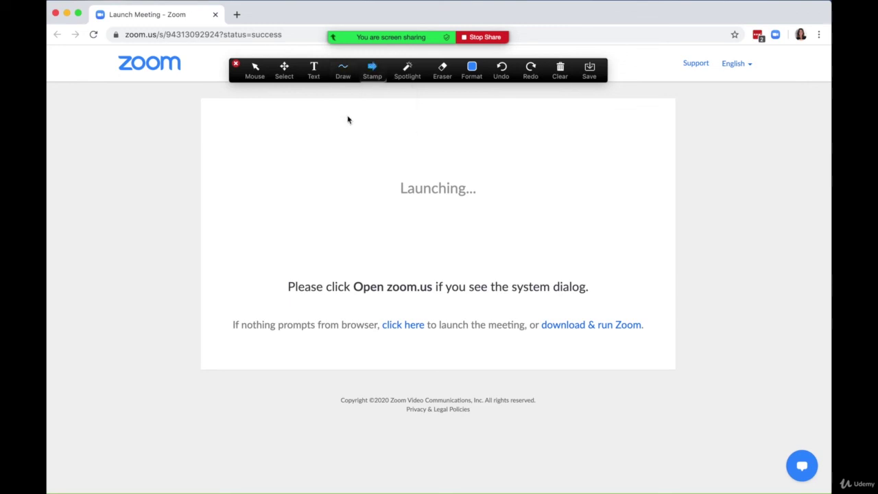
pyautogui.click(385, 190)
pyautogui.click(279, 286)
pyautogui.click(221, 325)
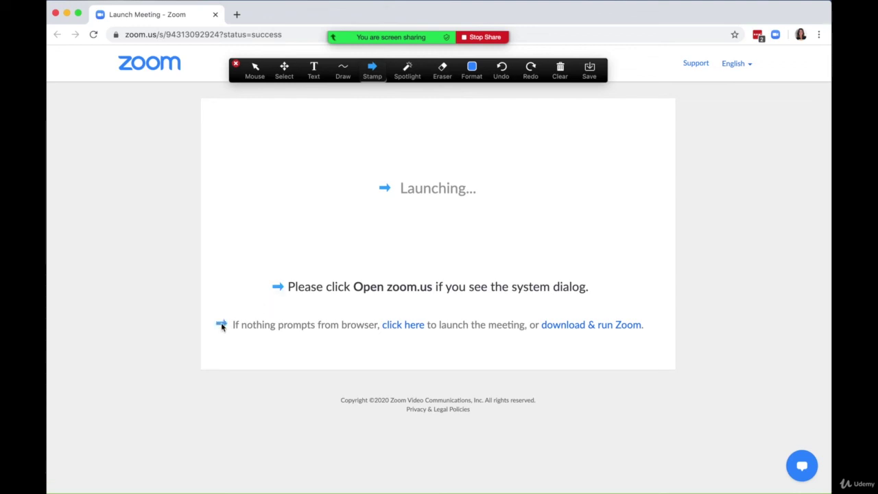
# - Erase the arrow stamps beside 'Launching...' and the 'Please click' line
pyautogui.click(442, 69)
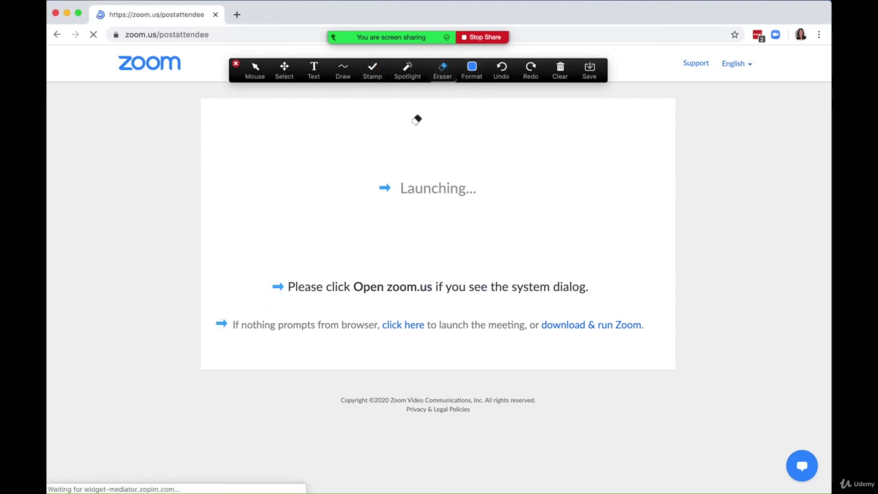
pyautogui.click(385, 184)
pyautogui.click(278, 287)
# - Choose the name-labelled Spotlight arrow and point it at the headline and WordPress icon
pyautogui.click(408, 69)
pyautogui.click(408, 72)
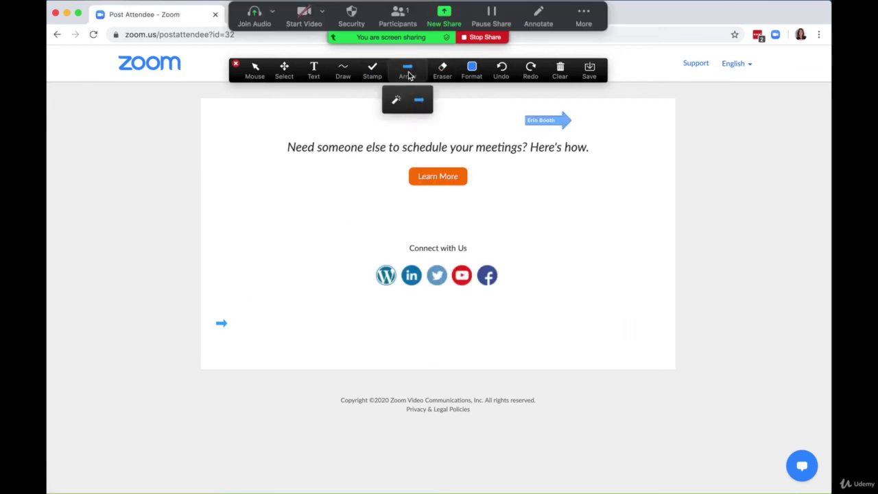
pyautogui.click(414, 100)
pyautogui.moveTo(542, 122); pyautogui.dragTo(257, 150)
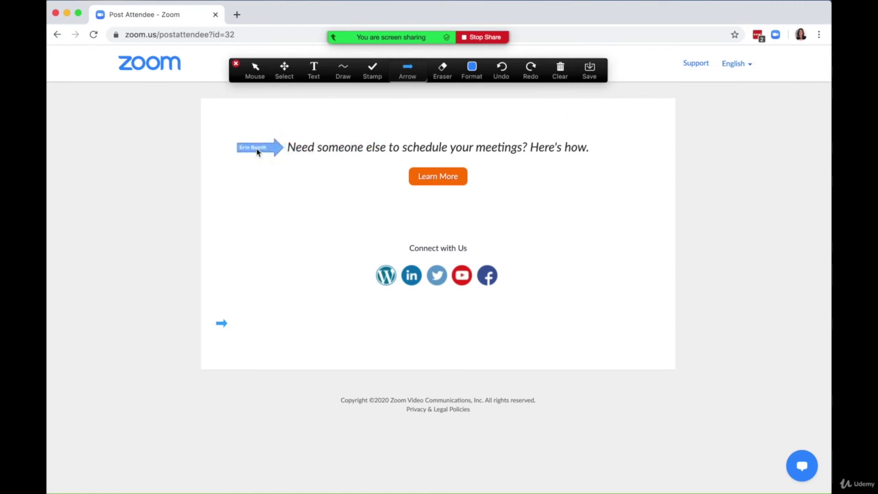
pyautogui.click(342, 279)
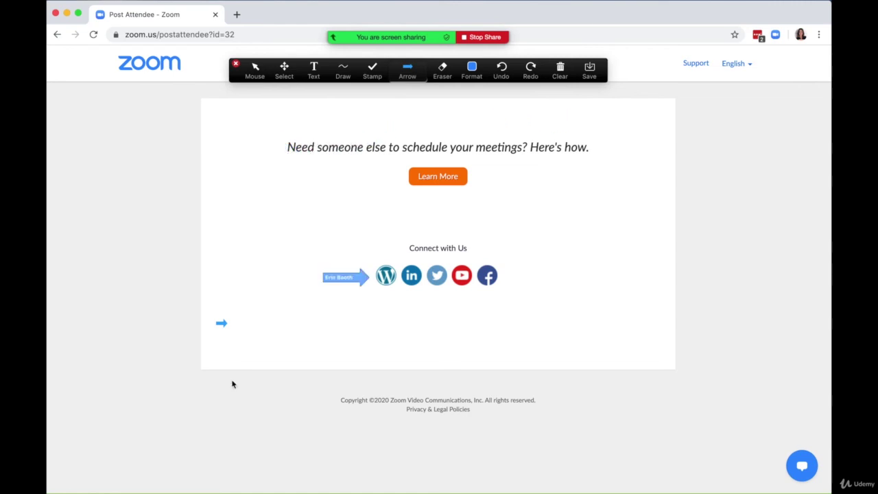
pyautogui.click(328, 279)
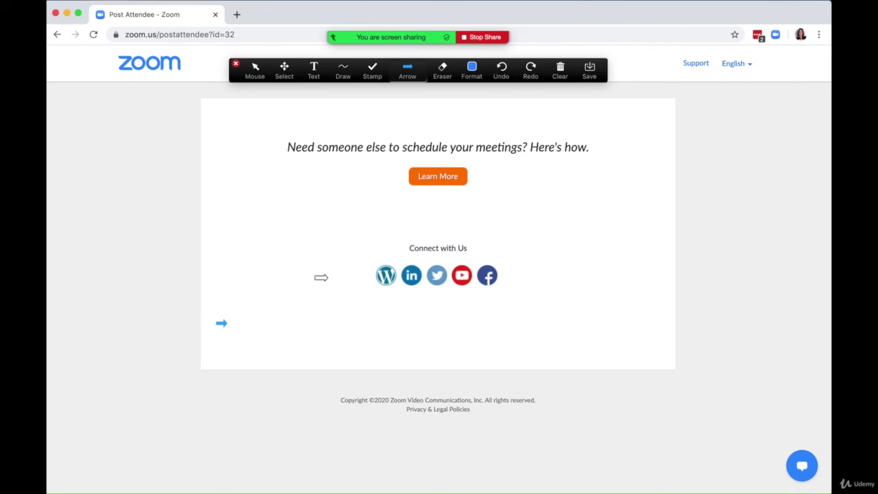